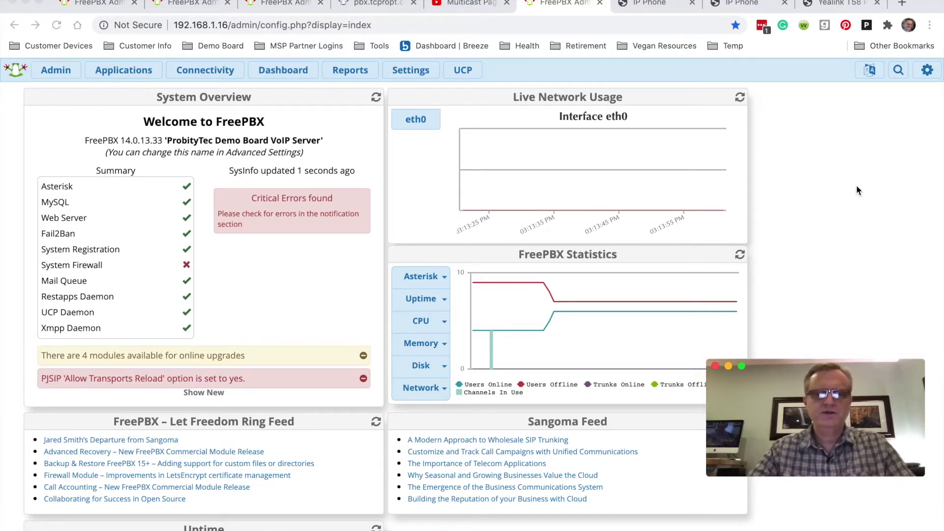
Step: From Applications > Paging and Intercom, begin a page group with extension 445 described 'Demo'
left_click(119, 70)
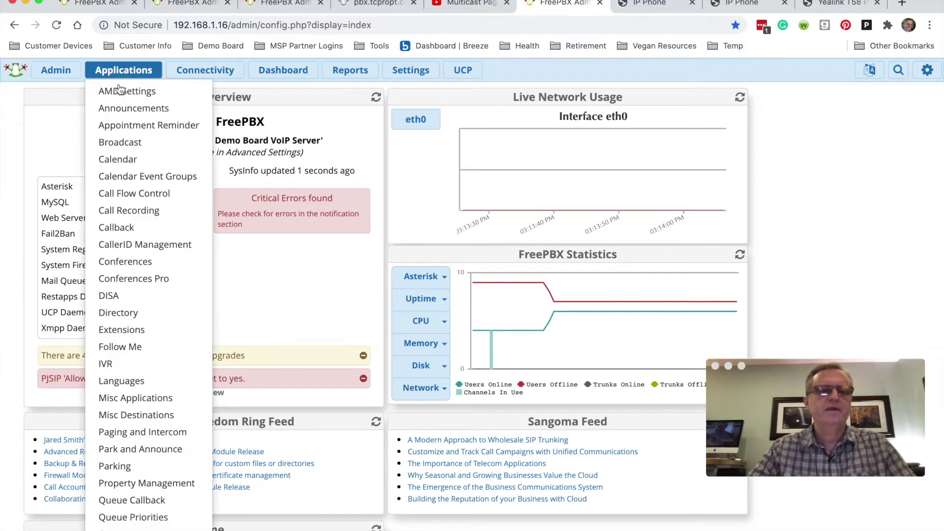
left_click(121, 438)
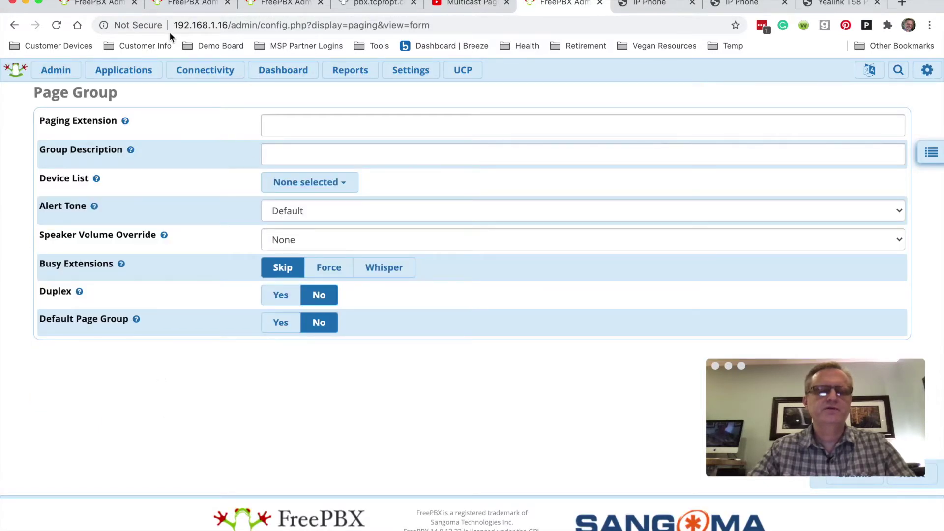
left_click(286, 125)
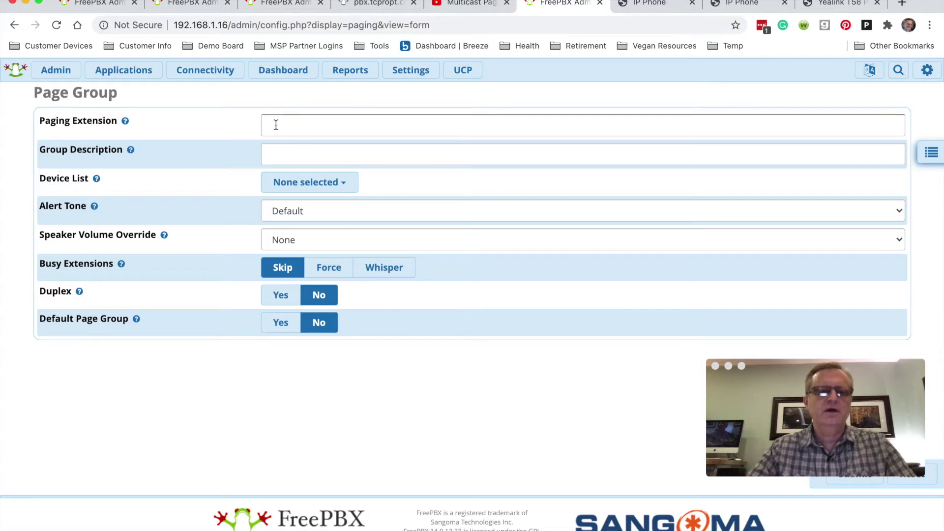
type("4")
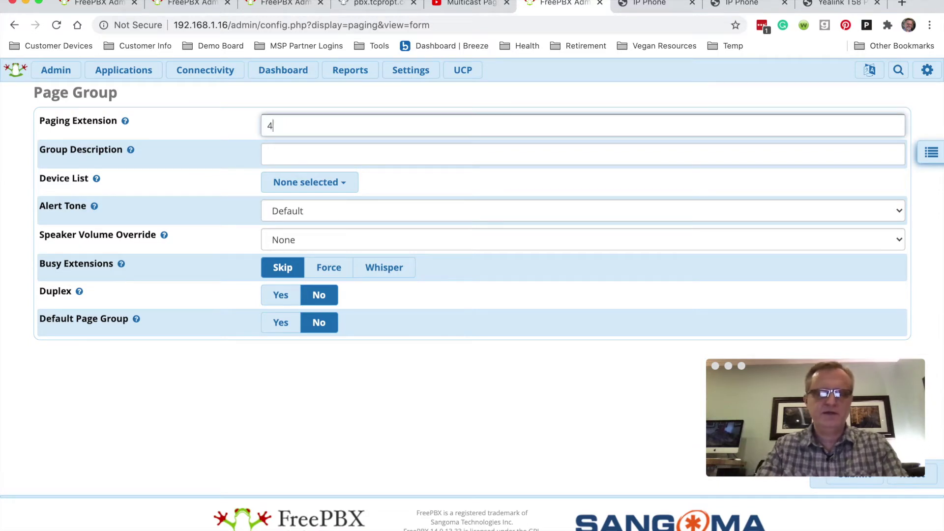
type("45")
key("Tab")
type("Deni")
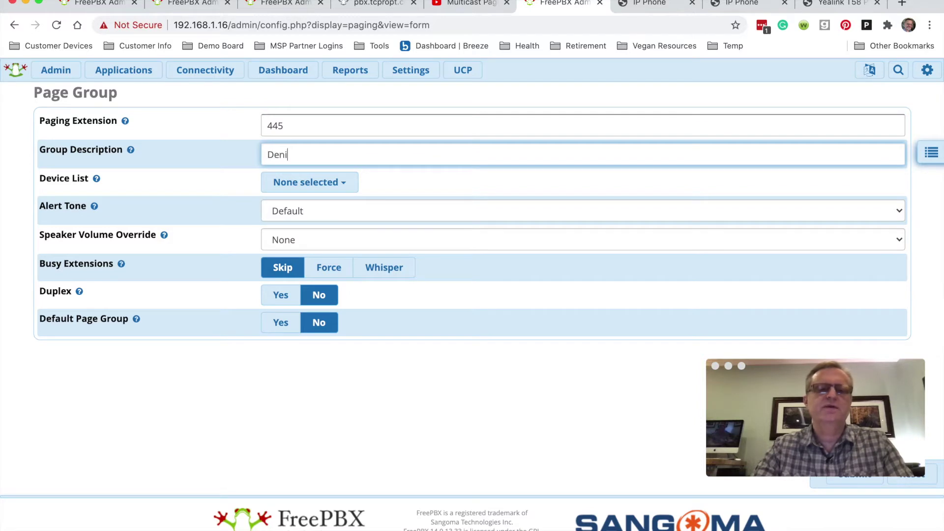
key("BackSpace")
type("mo")
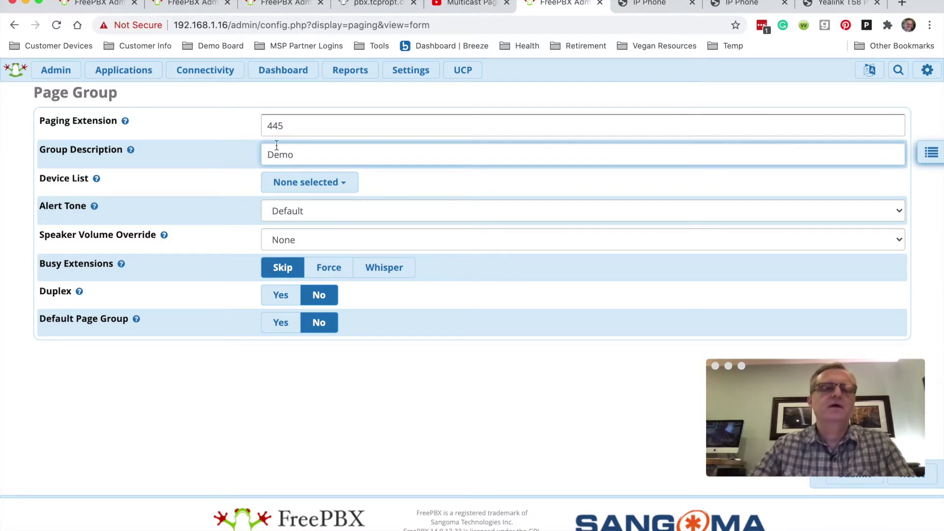
Step: Select devices 150 - John, 160 - Reception, 170 - Franklin and 500 - Catfish in the Device List
left_click(344, 186)
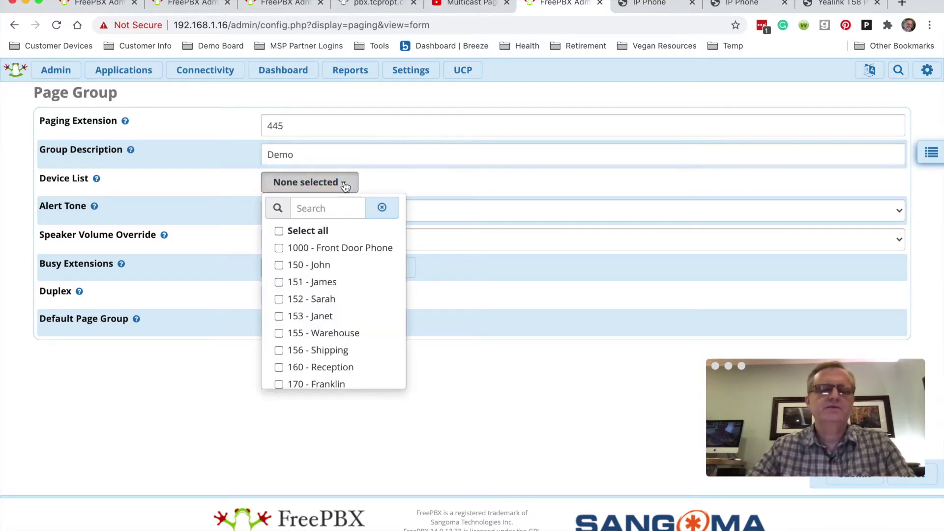
scroll(327, 278, "down", 1)
scroll(326, 281, "down", 2)
scroll(326, 279, "up", 3)
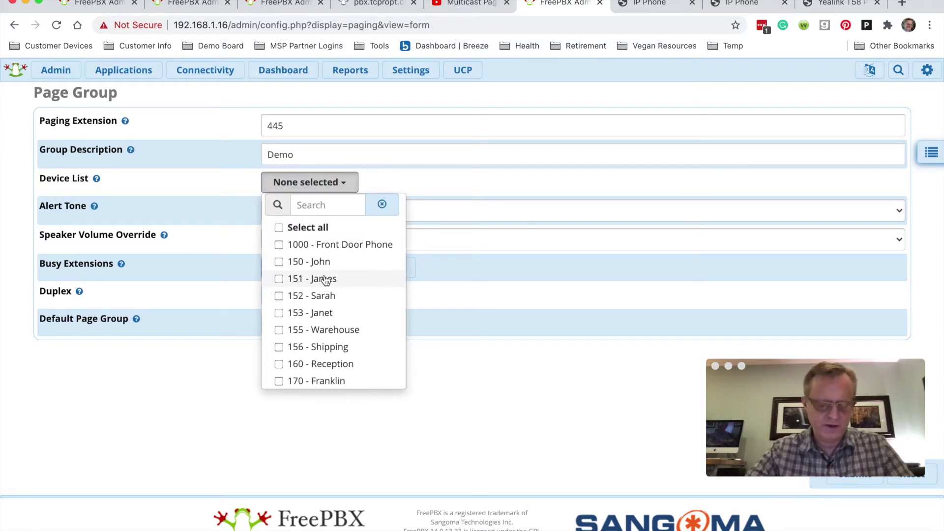
left_click(279, 265)
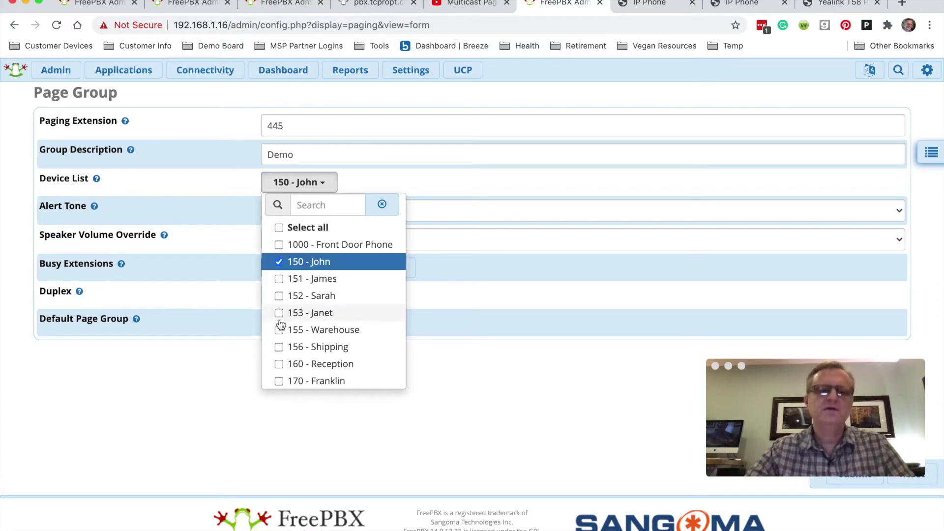
left_click(279, 364)
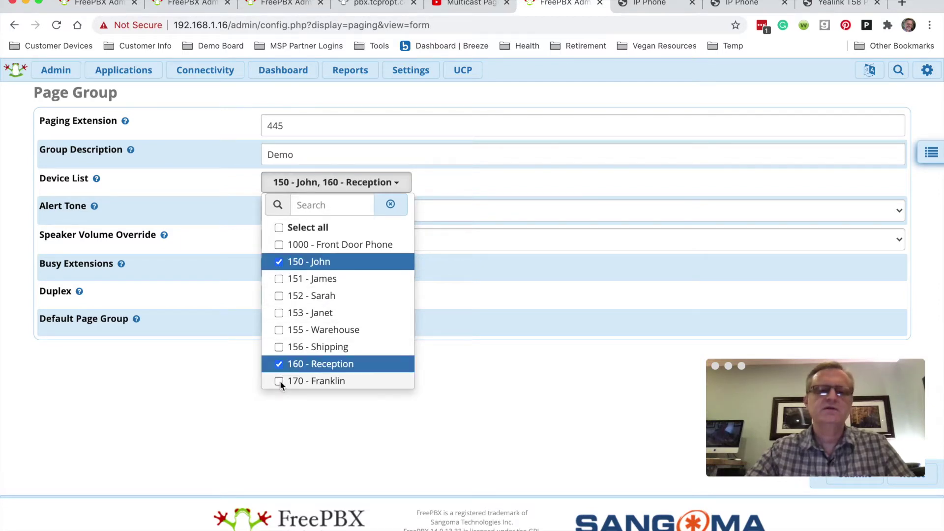
left_click(279, 381)
scroll(348, 344, "down", 2)
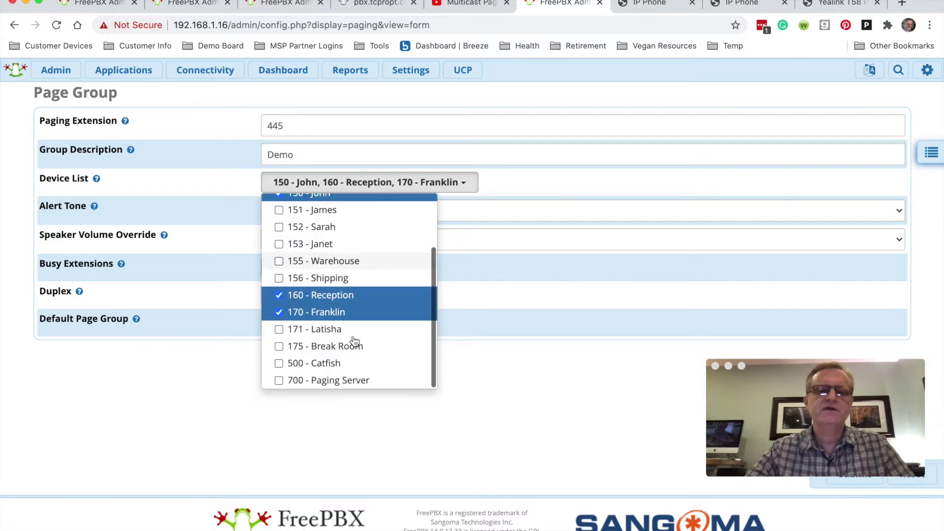
left_click(278, 364)
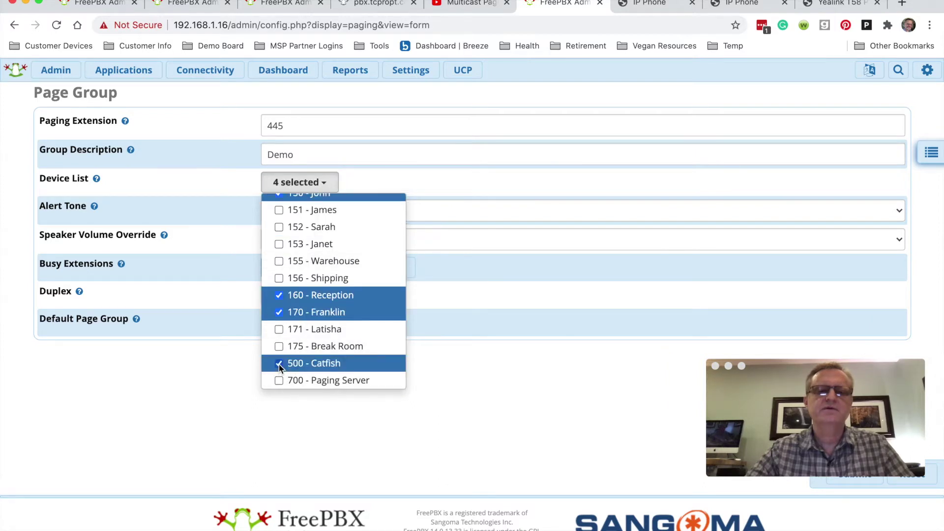
left_click(453, 345)
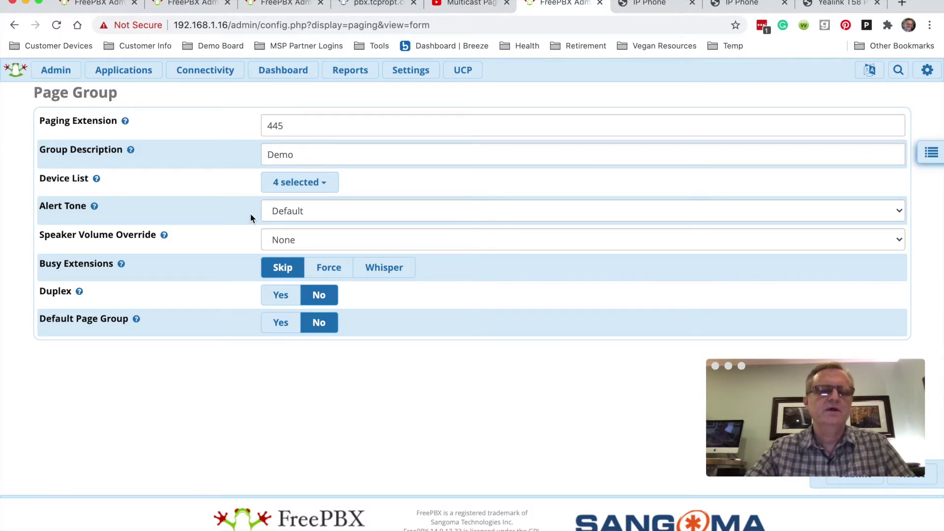
Step: Choose 10 in the Speaker Volume Override dropdown
left_click(284, 241)
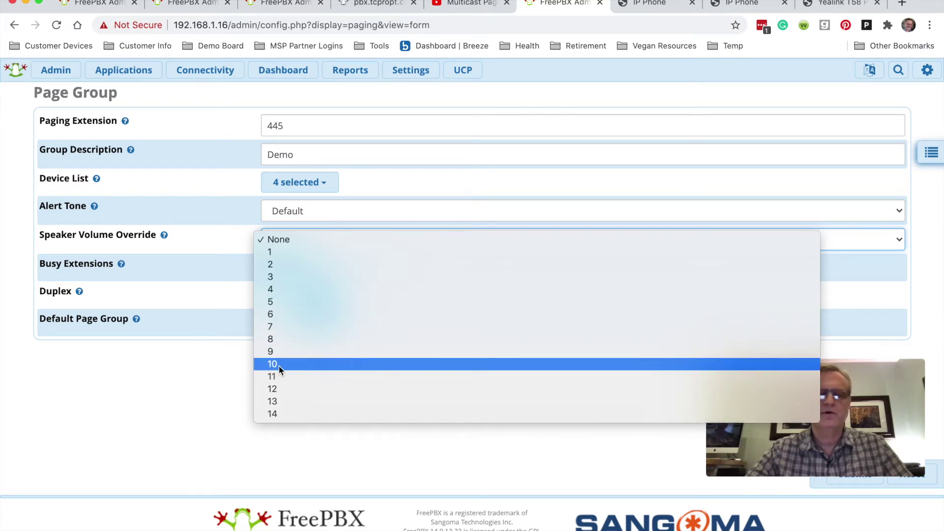
left_click(280, 370)
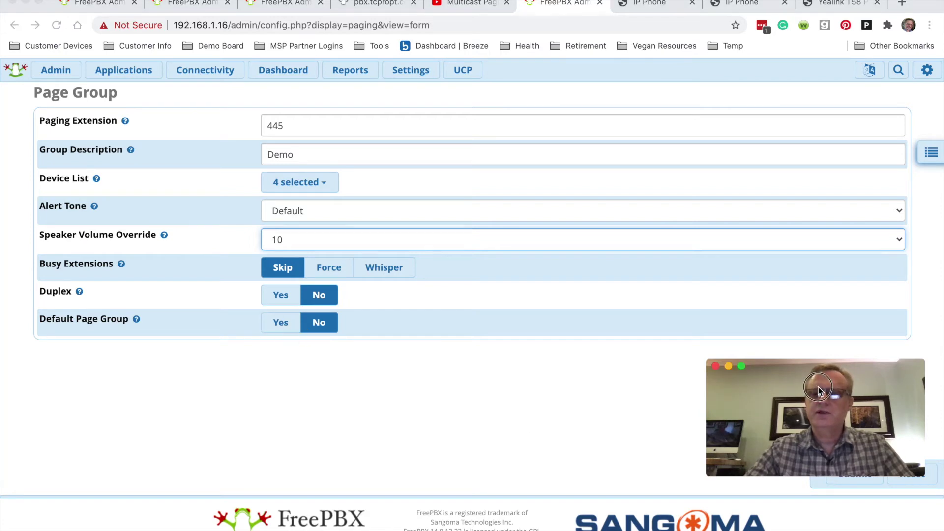
left_click_drag(816, 393, 794, 374)
Step: Submit page group 445 'Demo' and apply the pending configuration
left_click(855, 474)
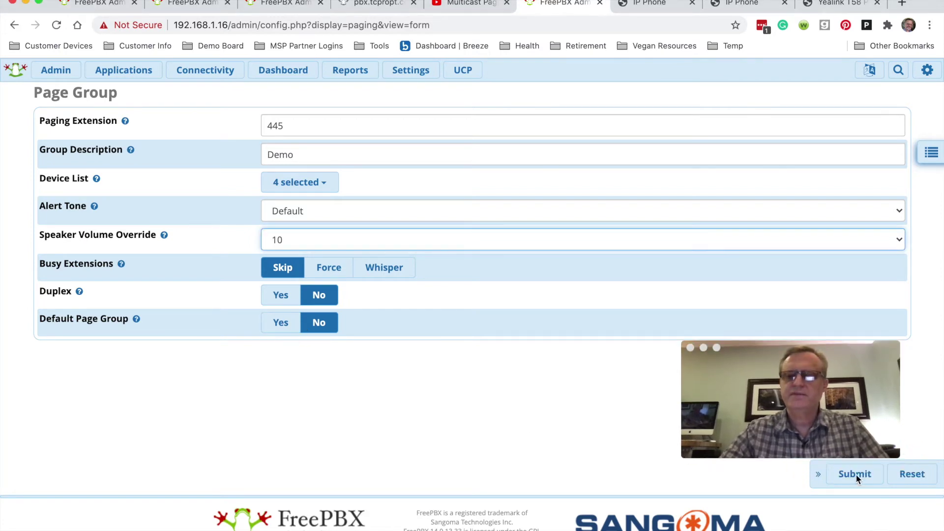
left_click(858, 479)
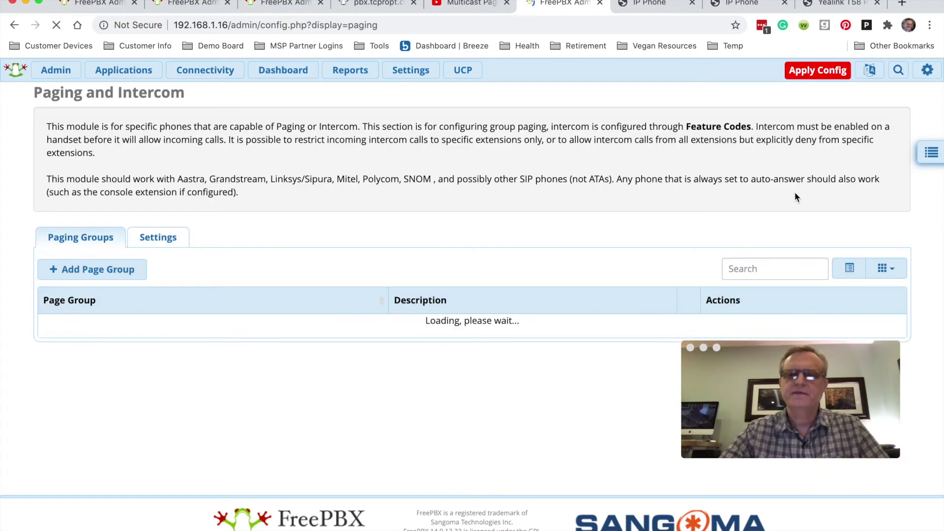
left_click(815, 72)
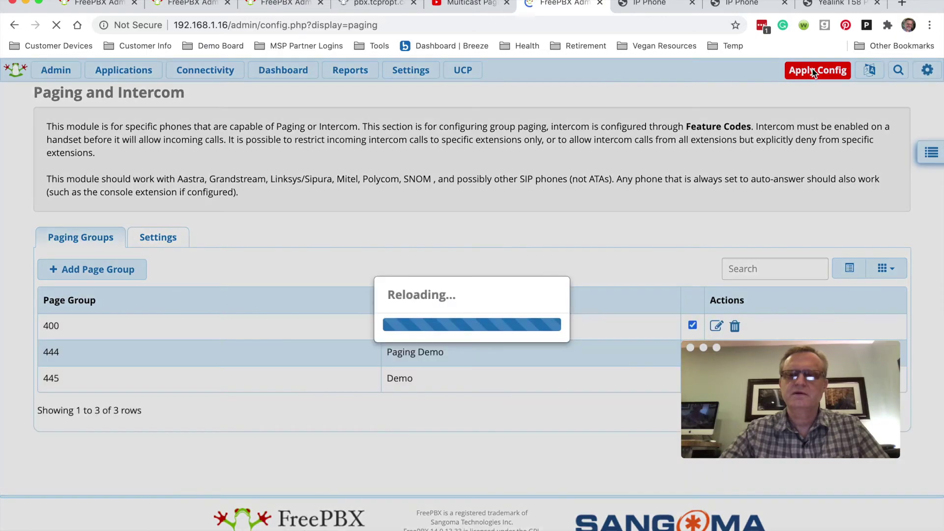